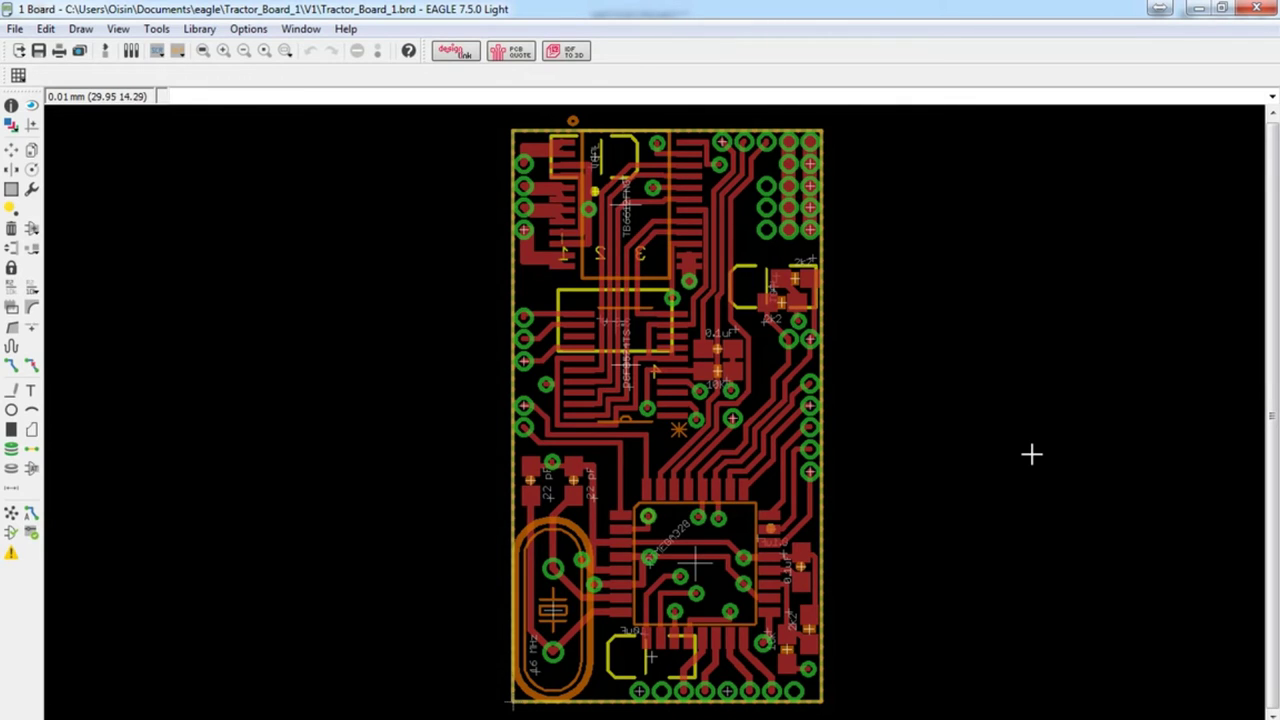
- Check the displayed layers, then apply the BottomLayer view to show only blue bottom traces
{"action": "scroll", "coordinate": [643, 700], "scroll_direction": "right", "scroll_amount": 1}
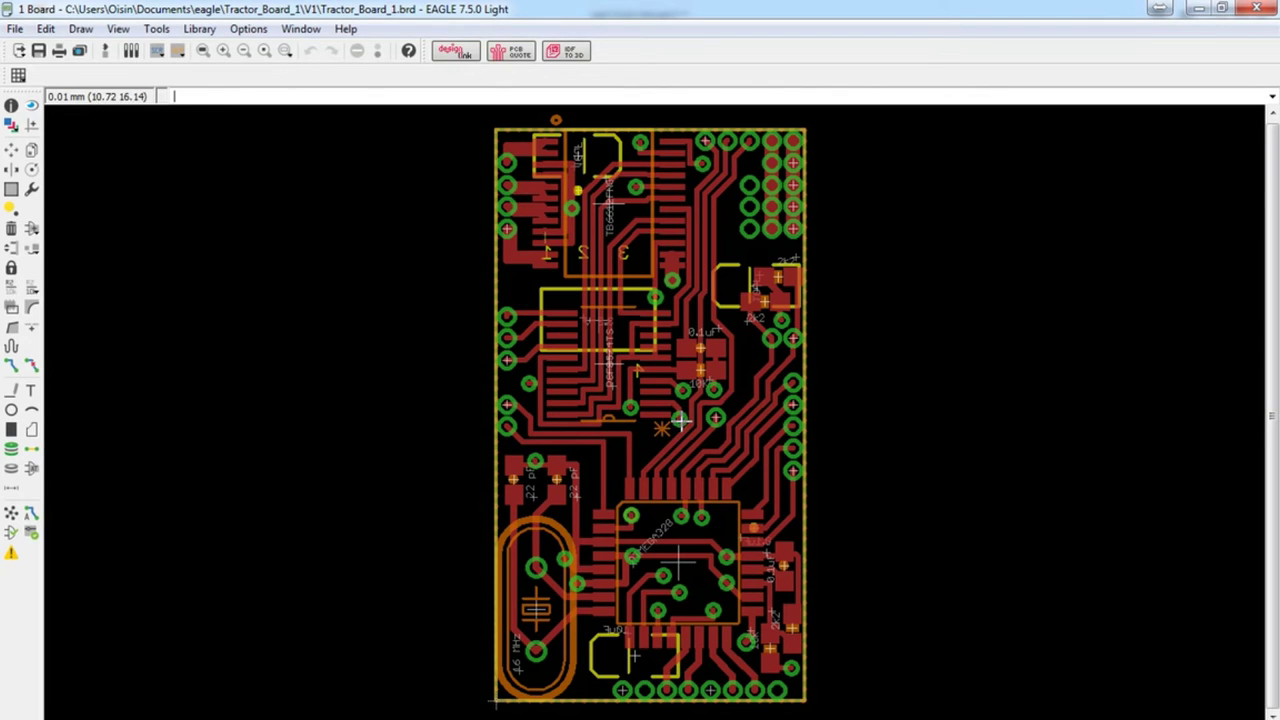
{"action": "left_click", "coordinate": [9, 128]}
{"action": "left_click", "coordinate": [150, 301]}
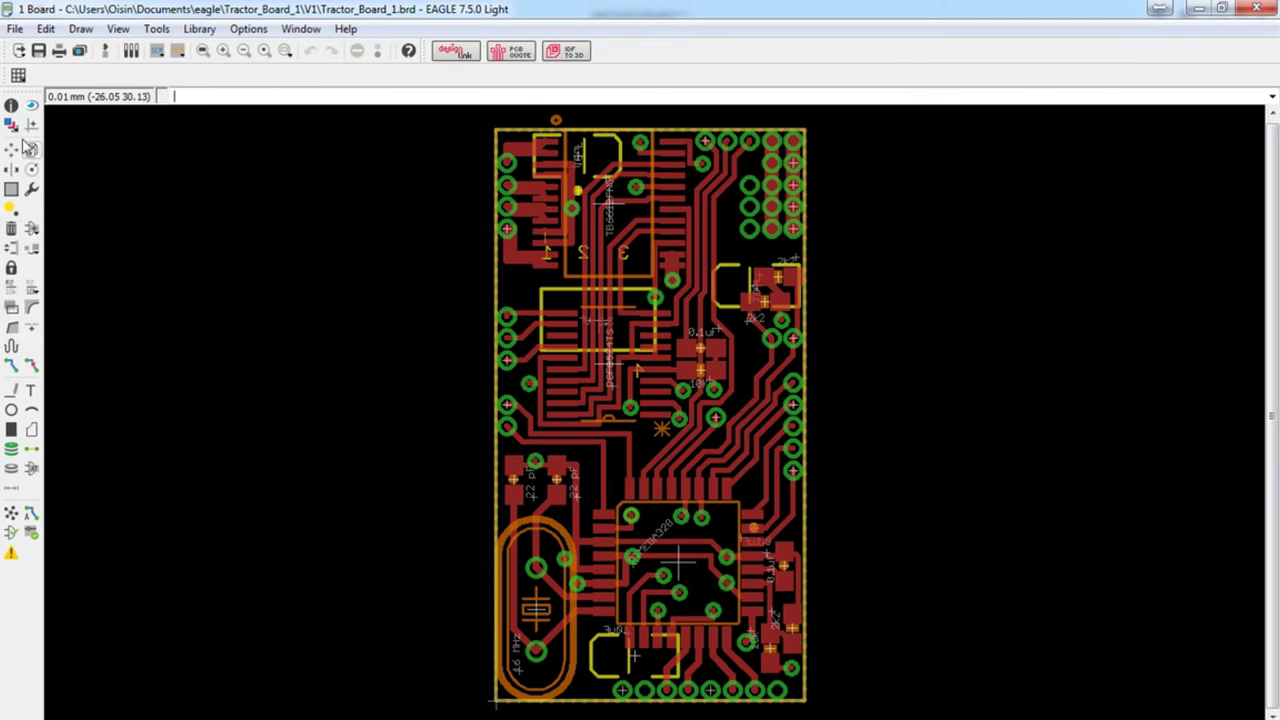
{"action": "right_click", "coordinate": [11, 126]}
{"action": "left_click", "coordinate": [45, 171]}
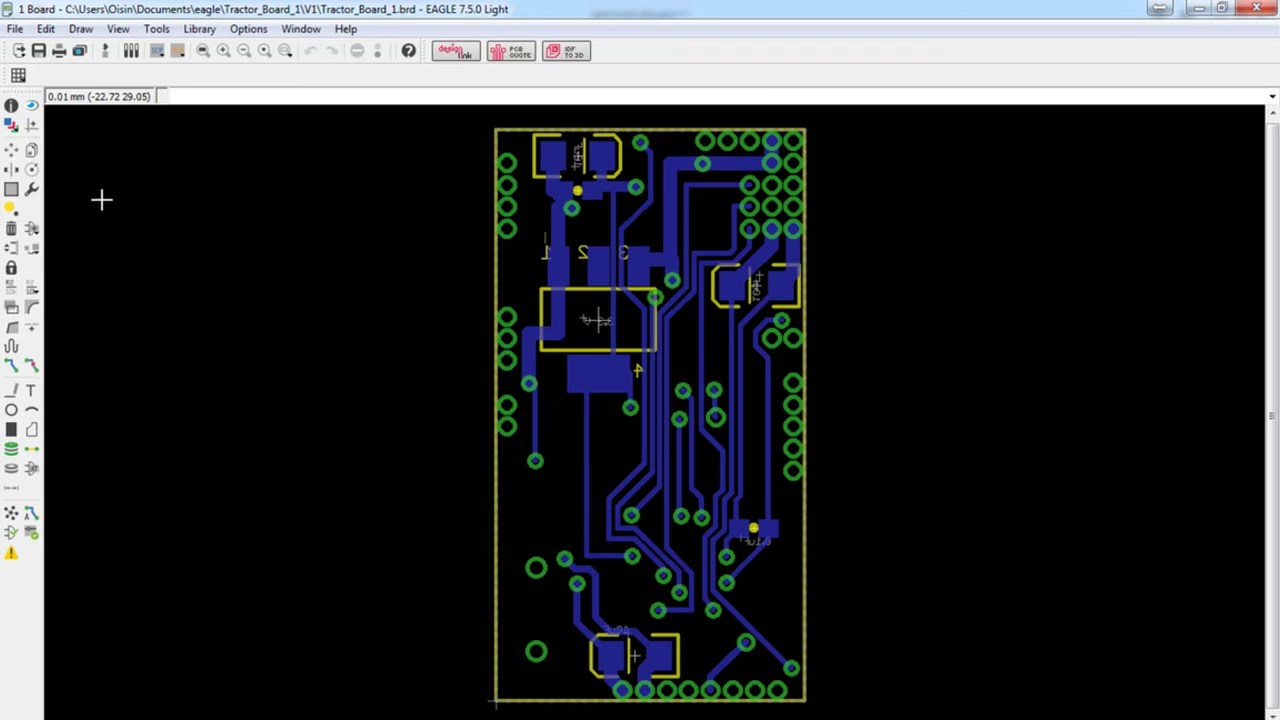
- Apply the AllLayers view so red top and blue bottom traces appear together
{"action": "right_click", "coordinate": [11, 124]}
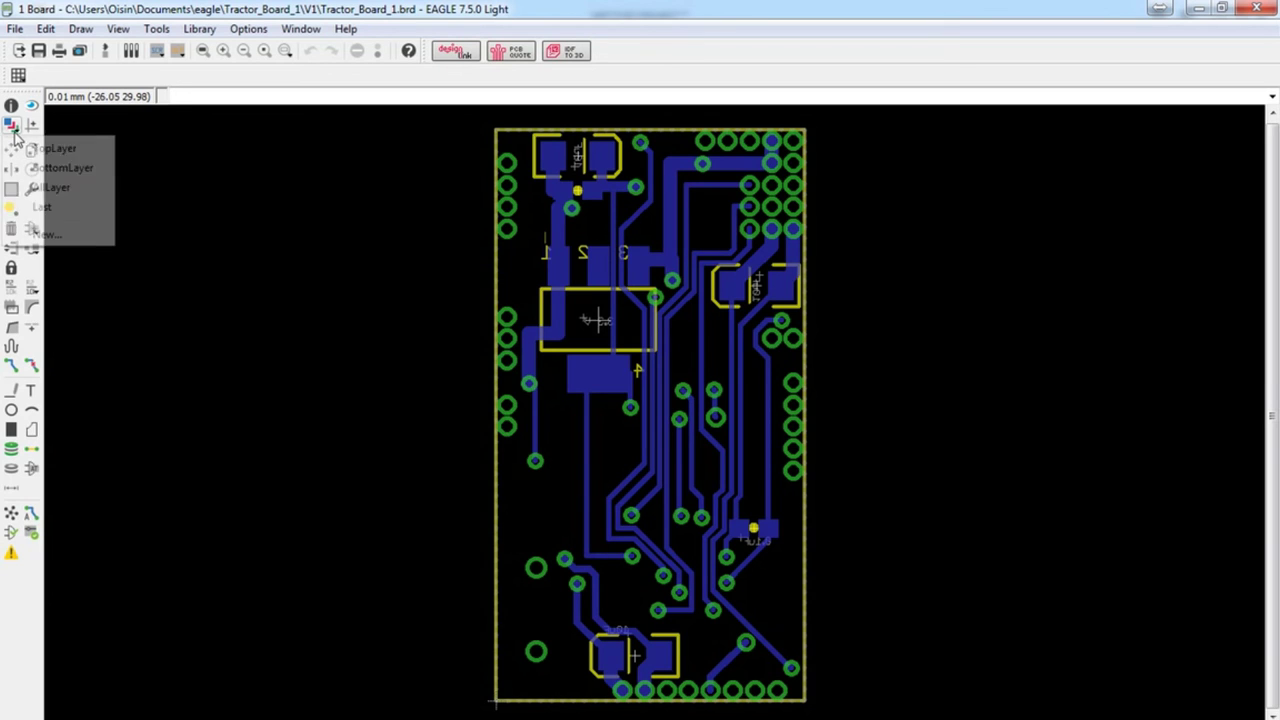
{"action": "left_click", "coordinate": [52, 187]}
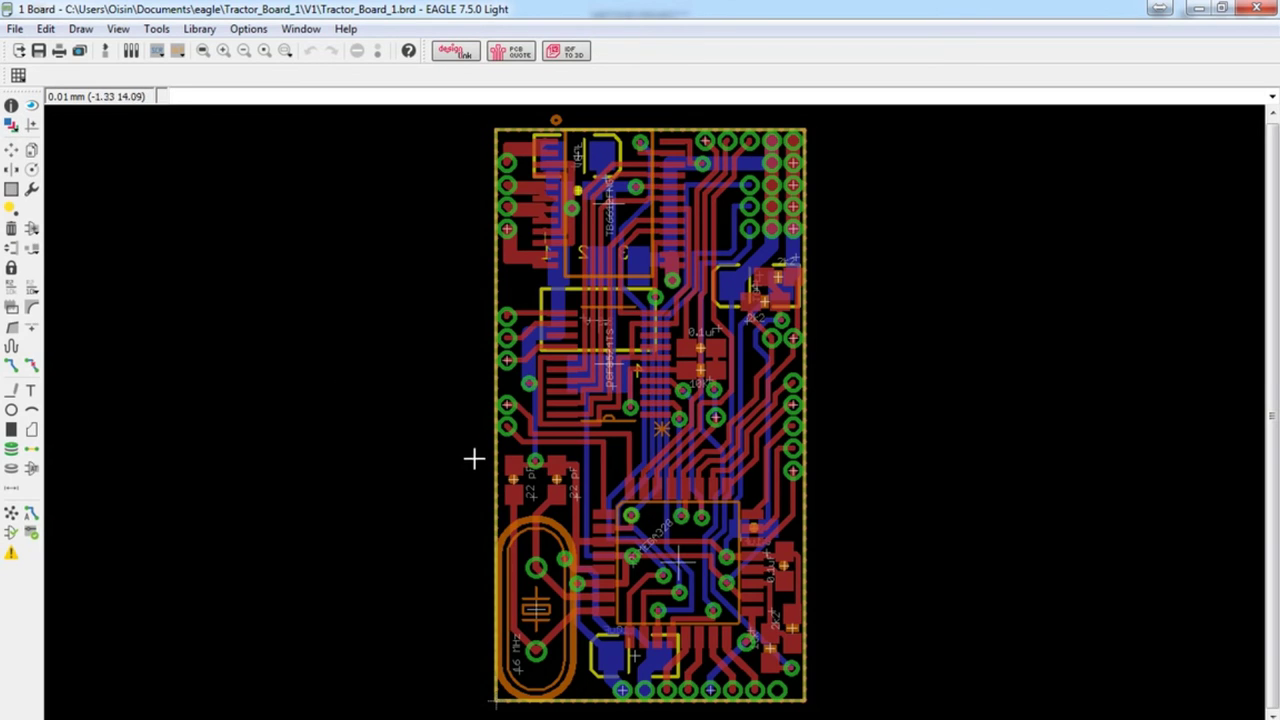